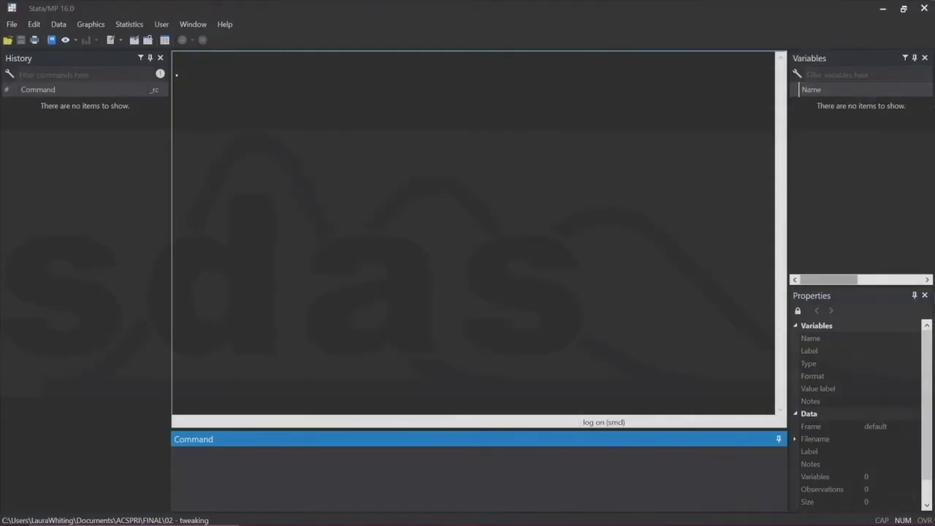
Step: Load nlsw88 with sysuse and draw 'graph bar (mean) wage, over(industry)'
text(sysuse nlsw88)
key(Return)
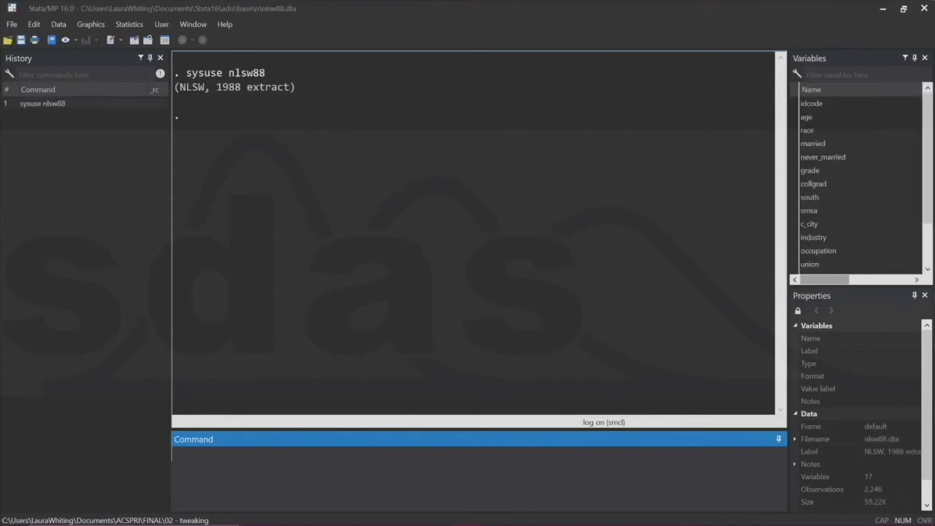
text(graph bar (mean) wage, over(industry))
key(Return)
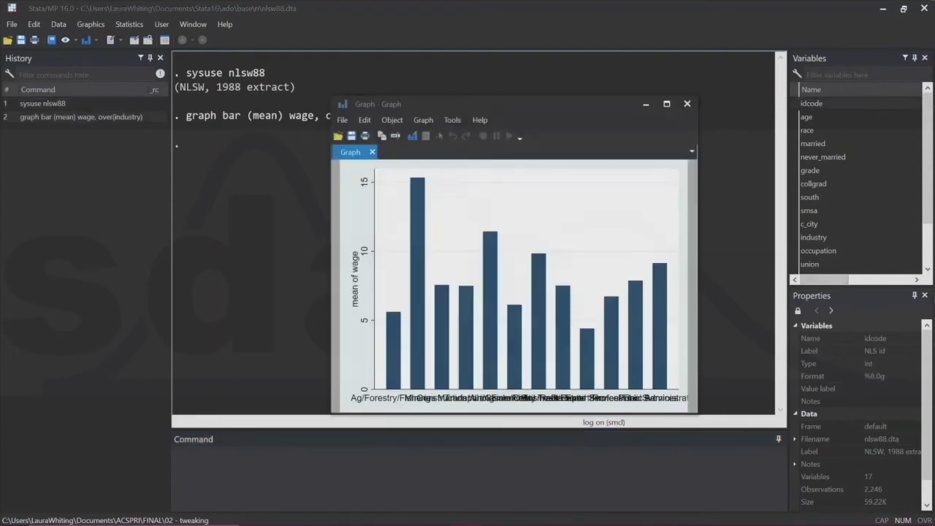
Step: In the Graph Editor, set the industry axis labels to v. Small size at 45° angle
click(413, 136)
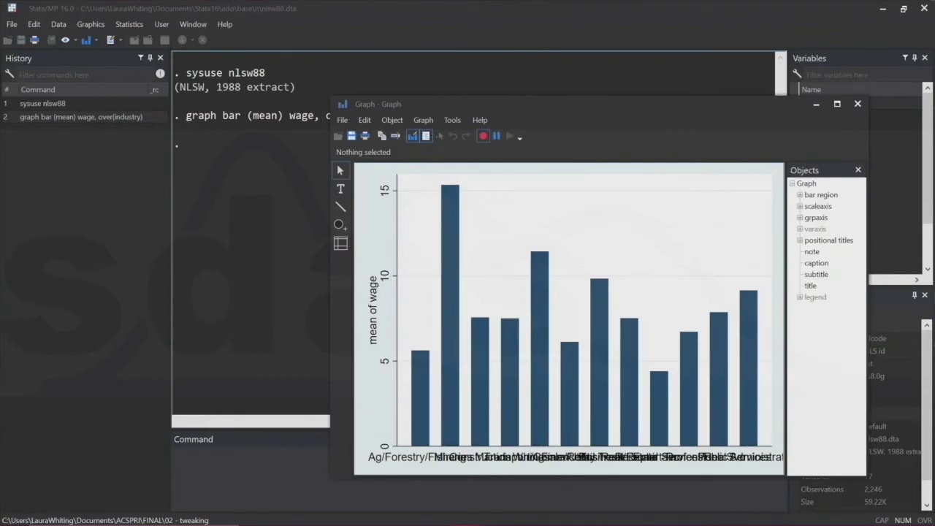
click(816, 218)
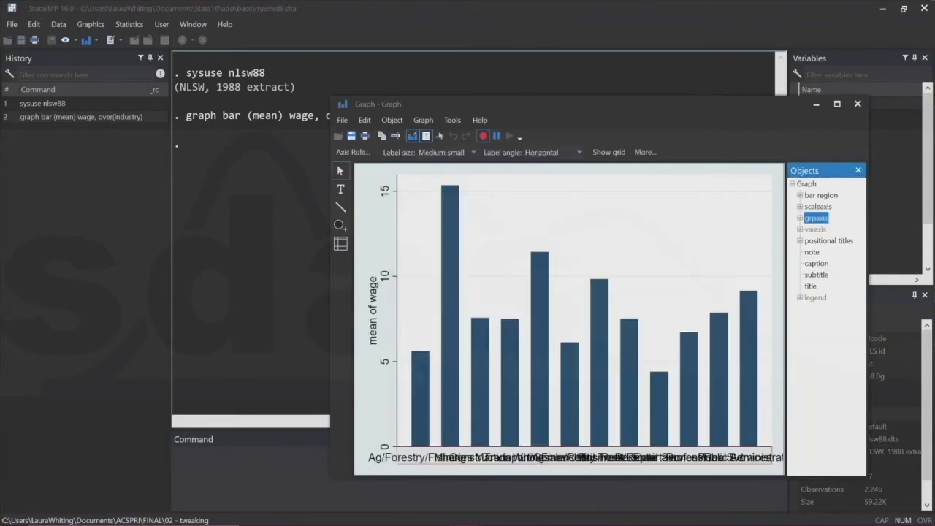
double_click(816, 218)
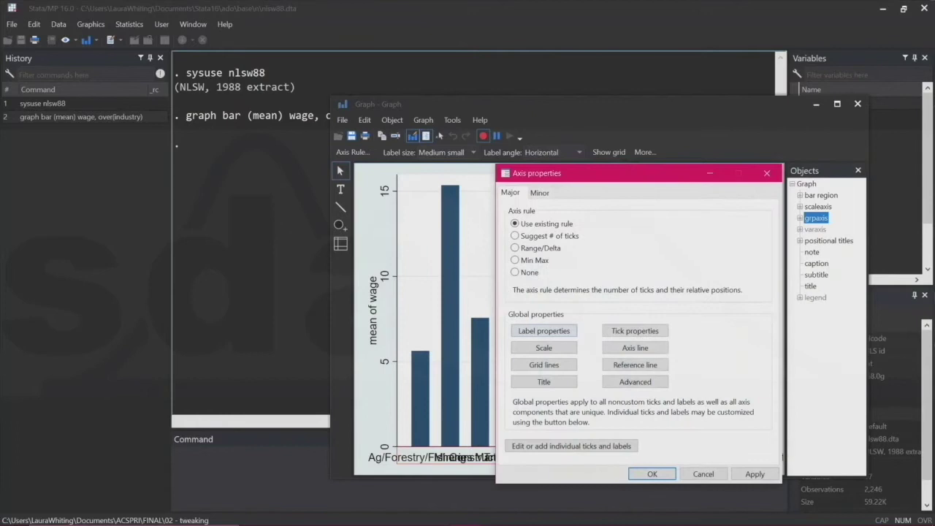
click(544, 331)
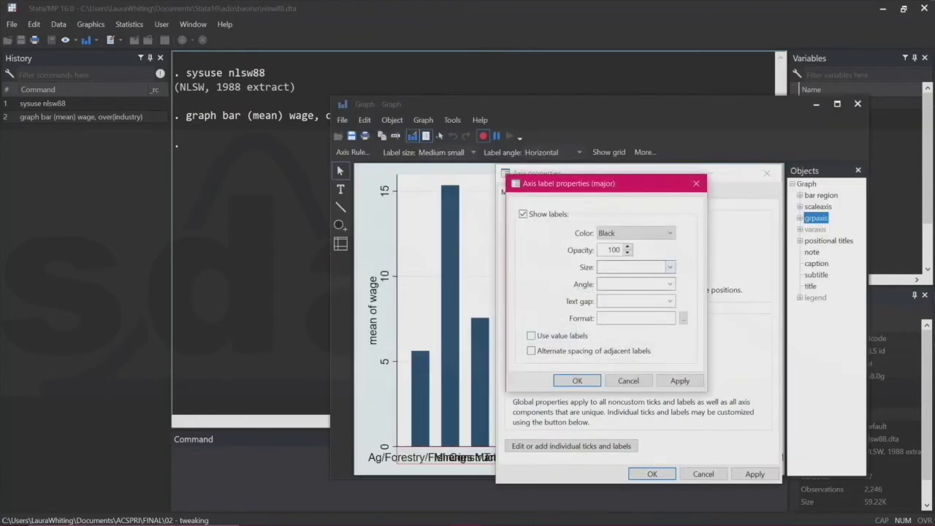
click(636, 267)
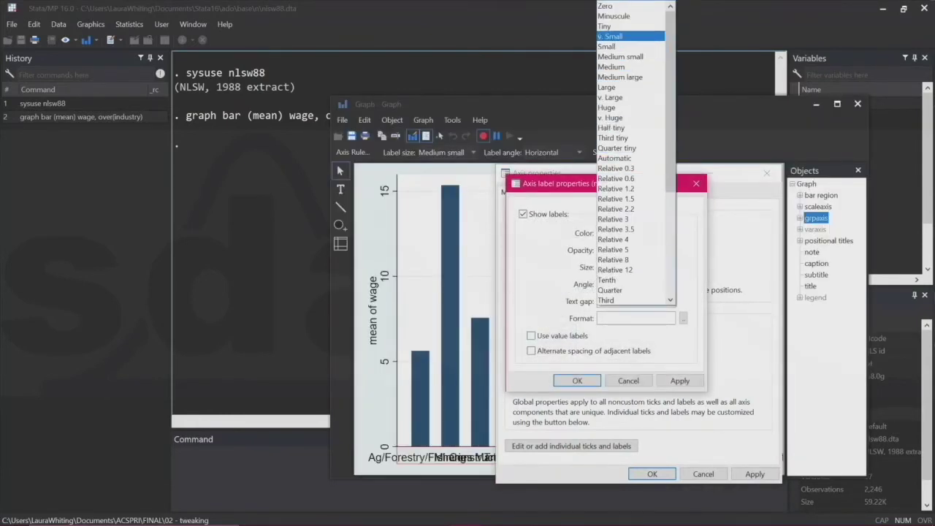
click(629, 36)
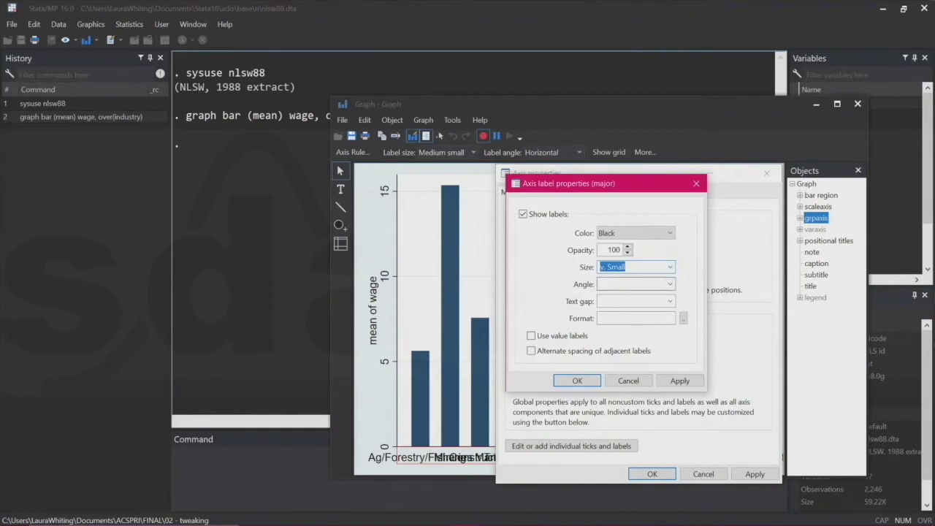
click(636, 284)
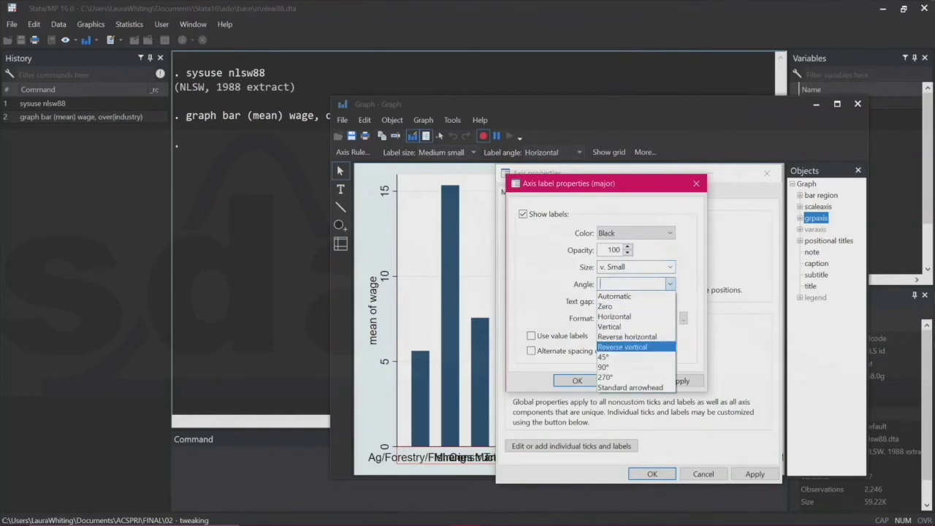
click(604, 357)
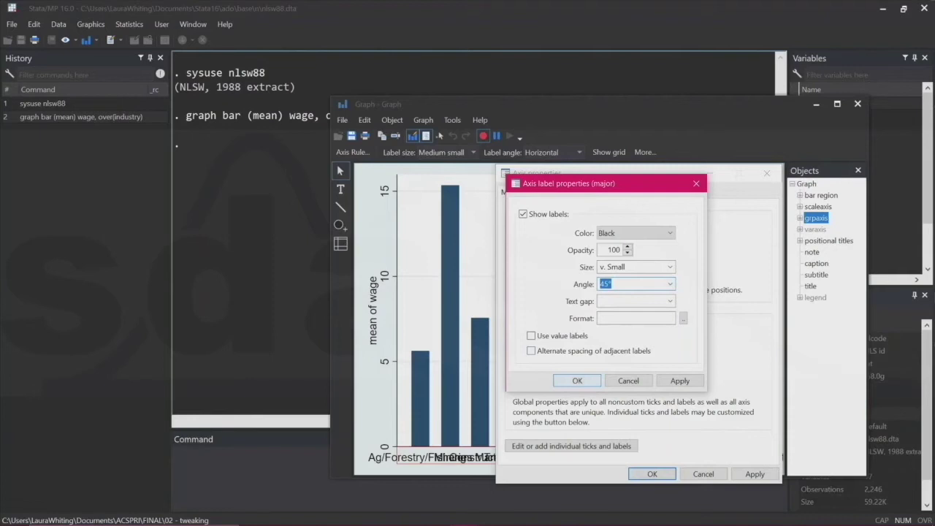
click(577, 381)
click(651, 474)
click(807, 183)
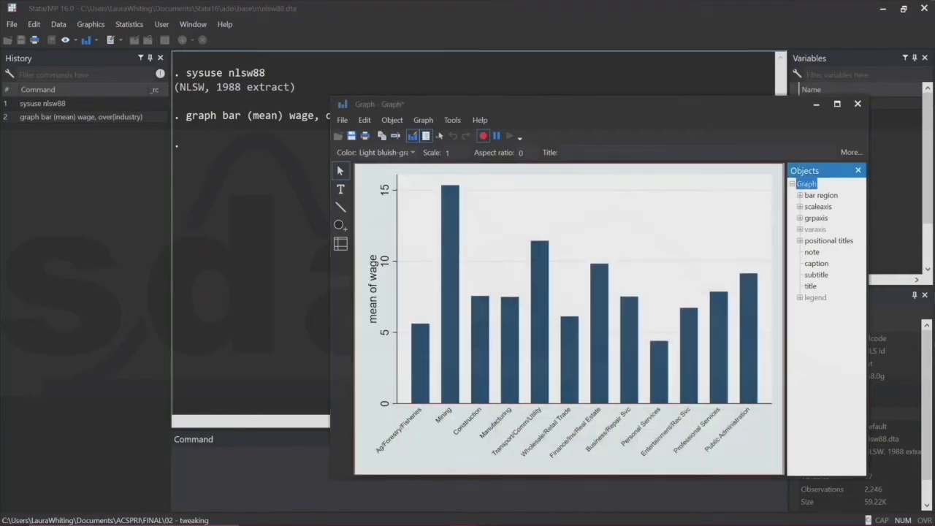
Step: Set the graph's region colour to White
double_click(807, 183)
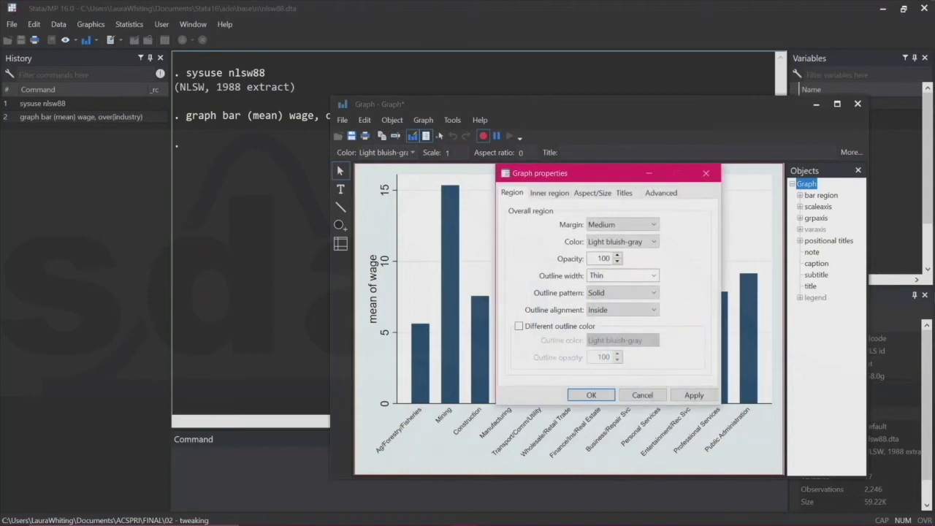
click(623, 241)
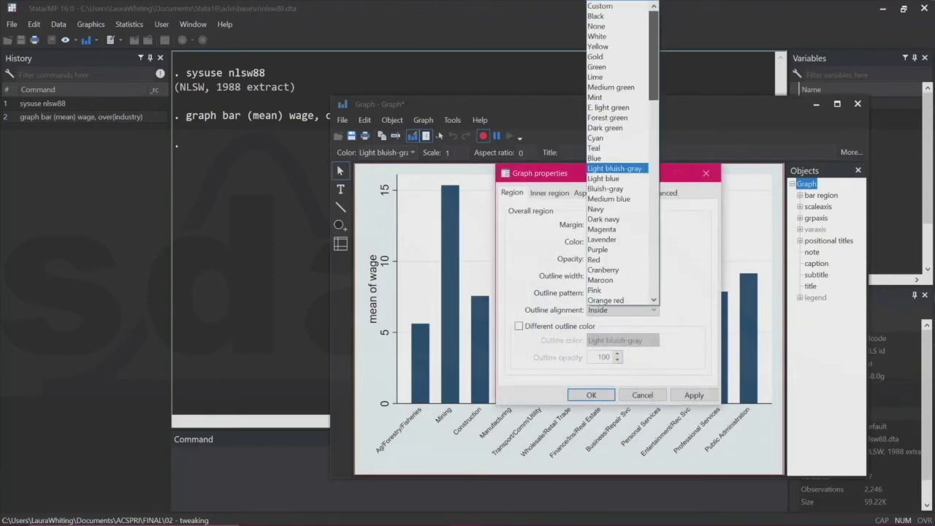
key(Down)
key(Return)
key(Return)
Step: Make the wage-axis grid lines vvv. Thin and Black
click(818, 206)
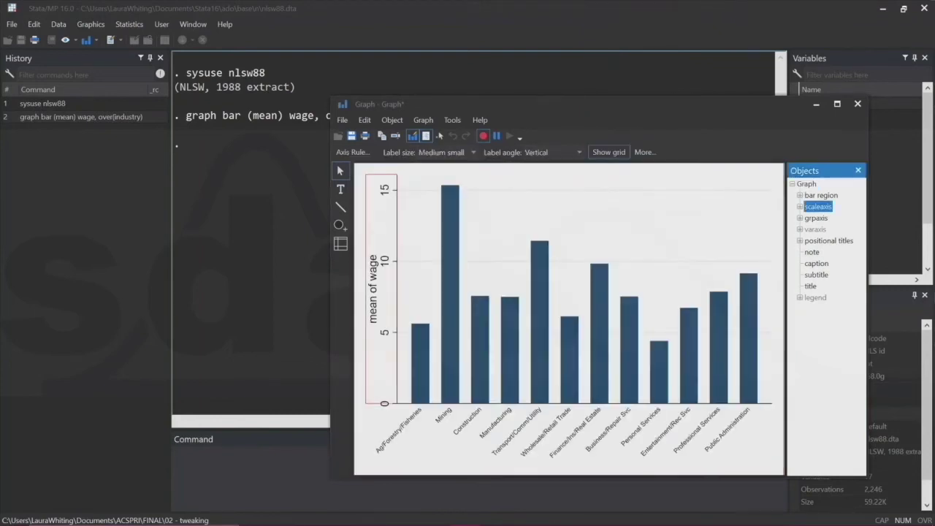
double_click(817, 207)
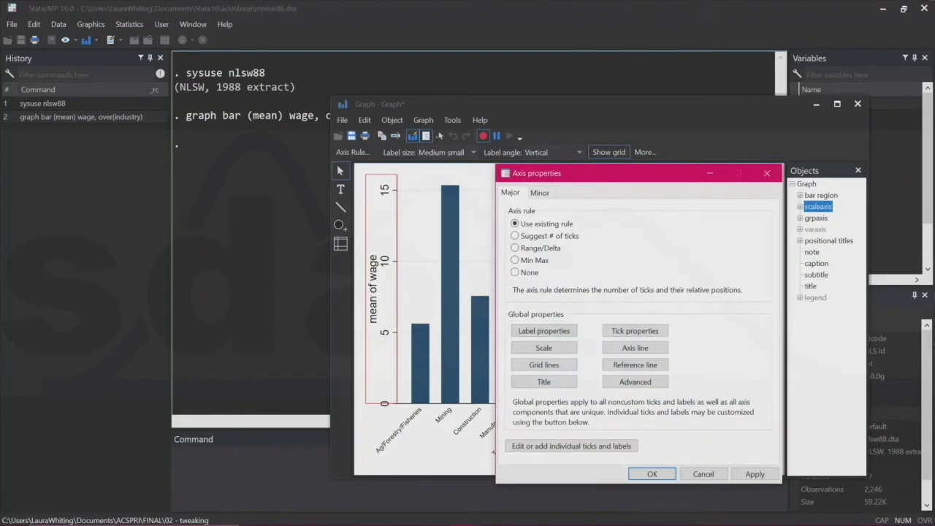
click(544, 365)
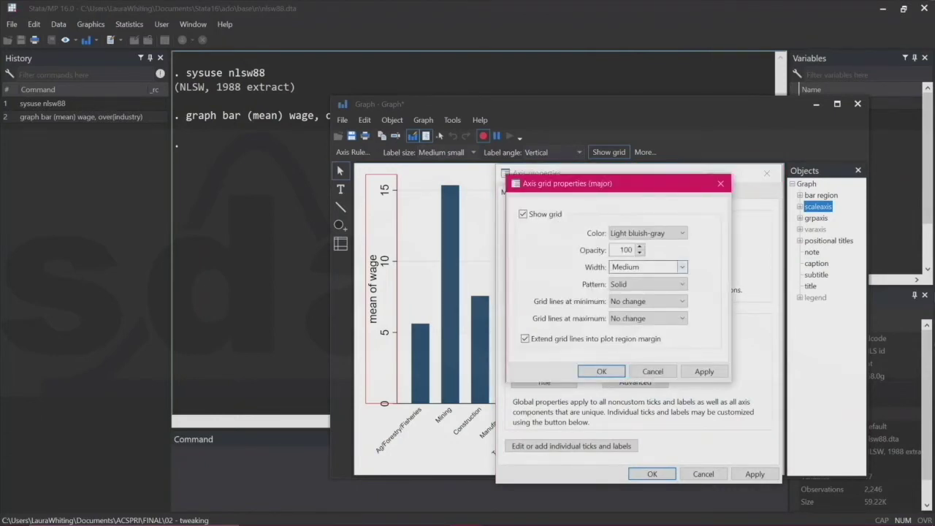
click(647, 267)
click(624, 289)
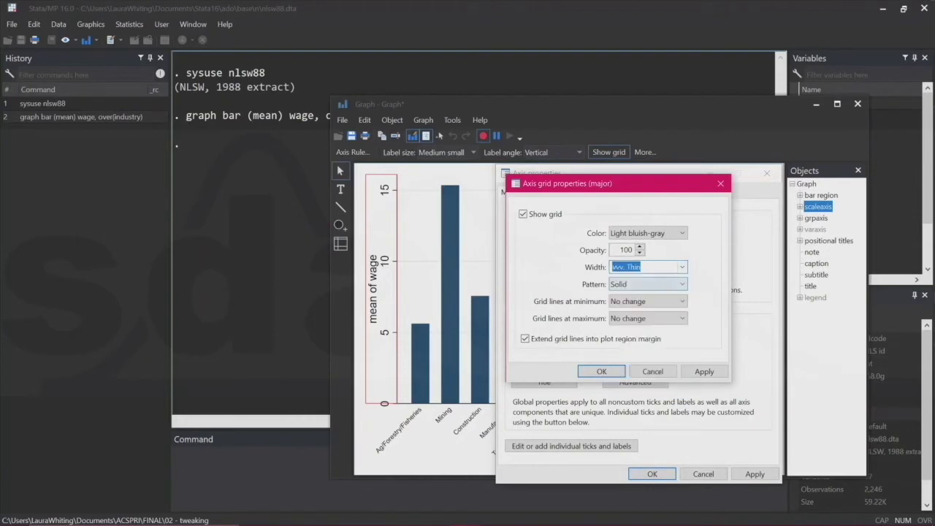
click(647, 233)
scroll(643, 73, up, 5)
click(621, 16)
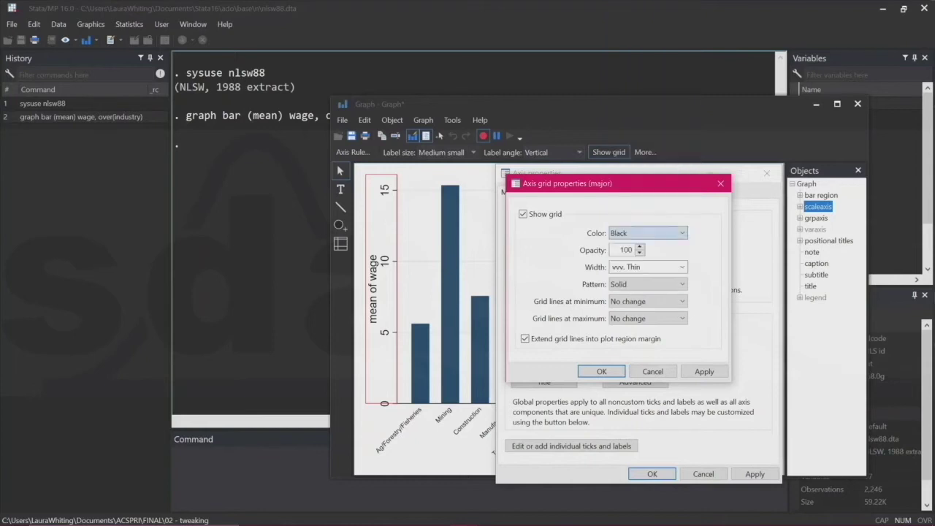
click(602, 371)
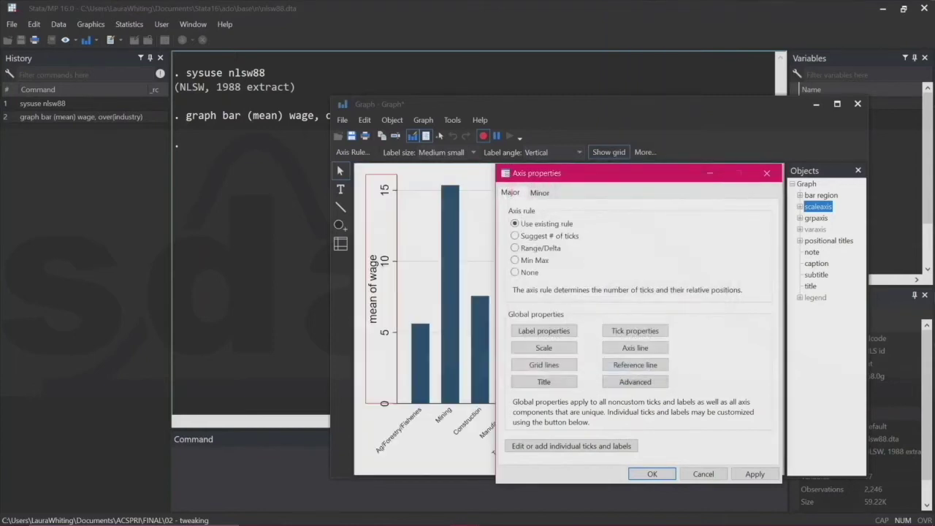
click(653, 473)
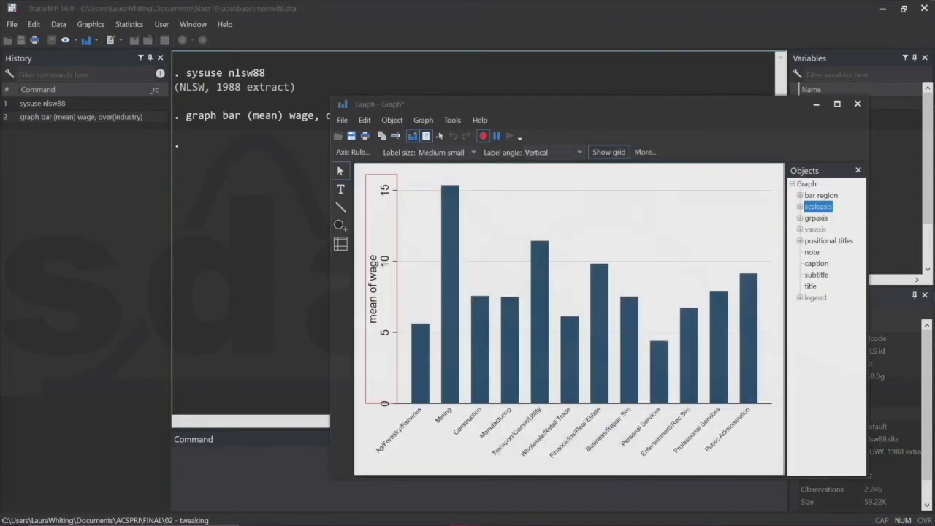
Step: Recolour bars[11] Purple
click(719, 343)
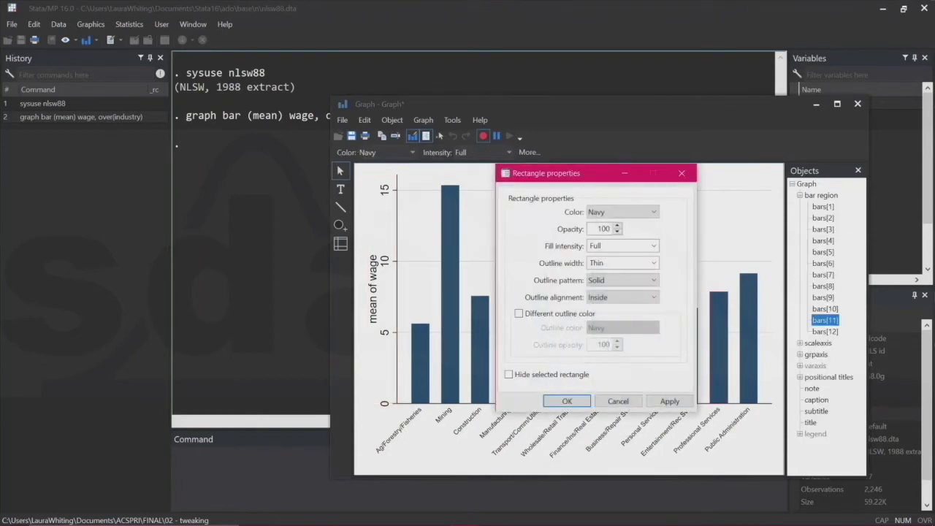
click(621, 212)
key(Down)
key(Down)
key(Down)
key(Down)
key(Return)
key(Return)
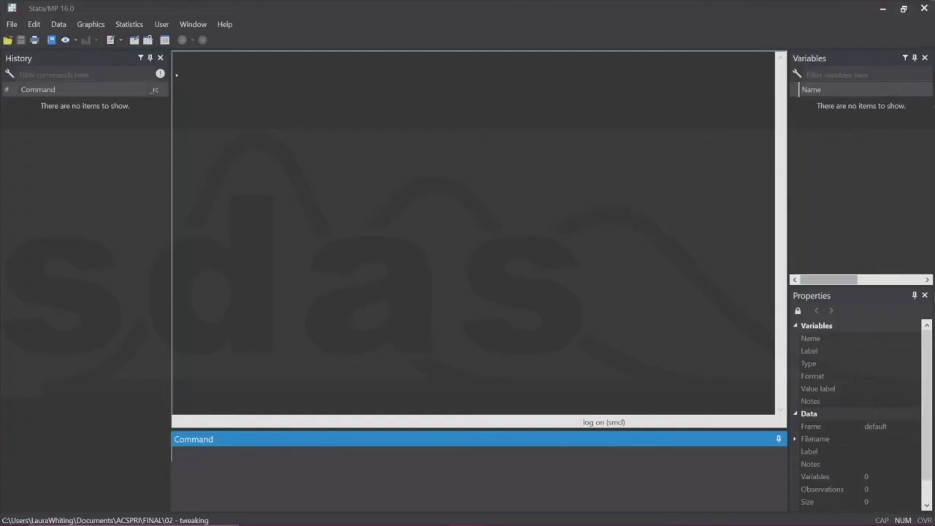
Step: Reload nlsw88 and redraw the mean wage by industry bar graph
text(sysuse nlsw88)
key(Return)
text(graph)
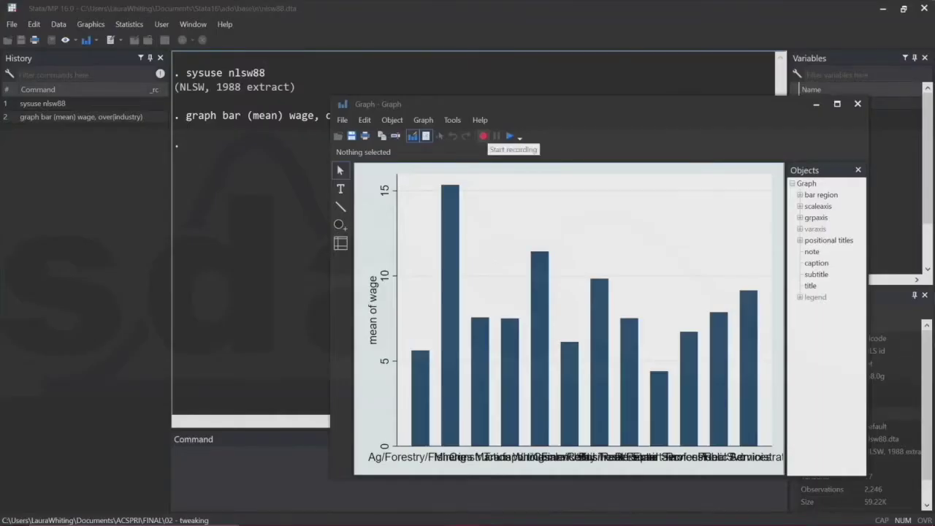
Step: Set the industry axis labels to very small size at a 45° angle
double_click(817, 217)
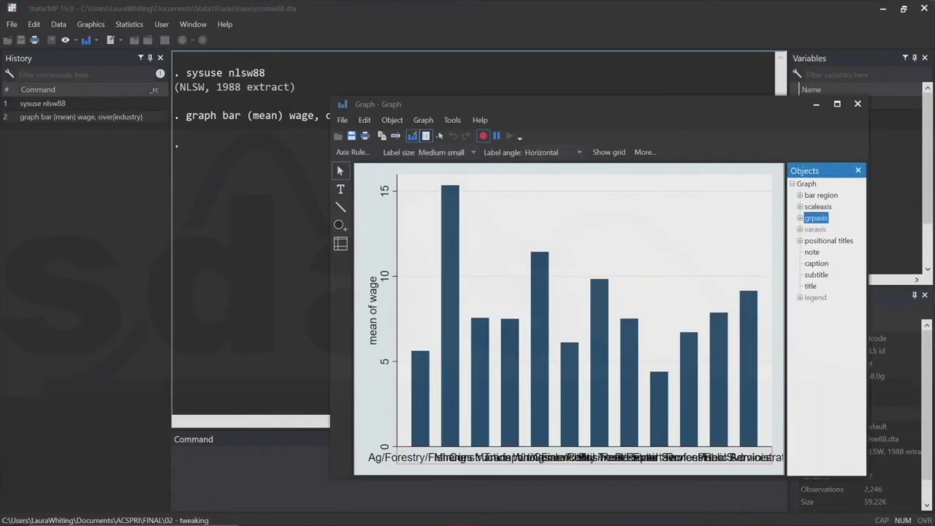
click(544, 330)
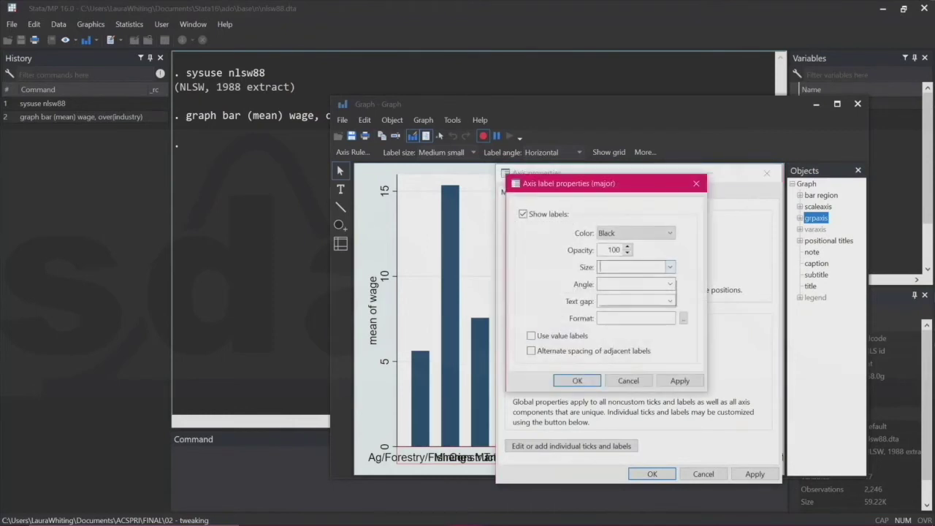
click(670, 266)
click(628, 49)
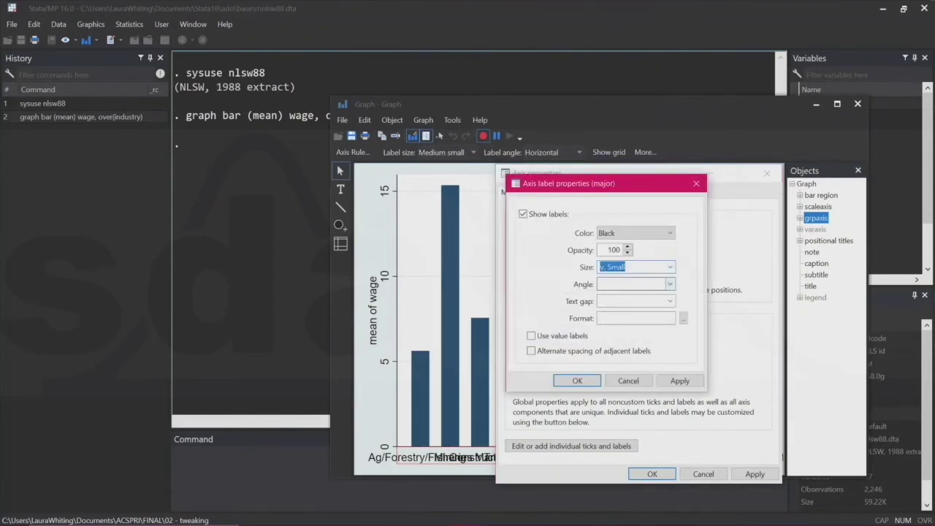
click(670, 284)
click(604, 357)
click(577, 381)
click(652, 474)
Step: Set the graph background colour to White
double_click(807, 183)
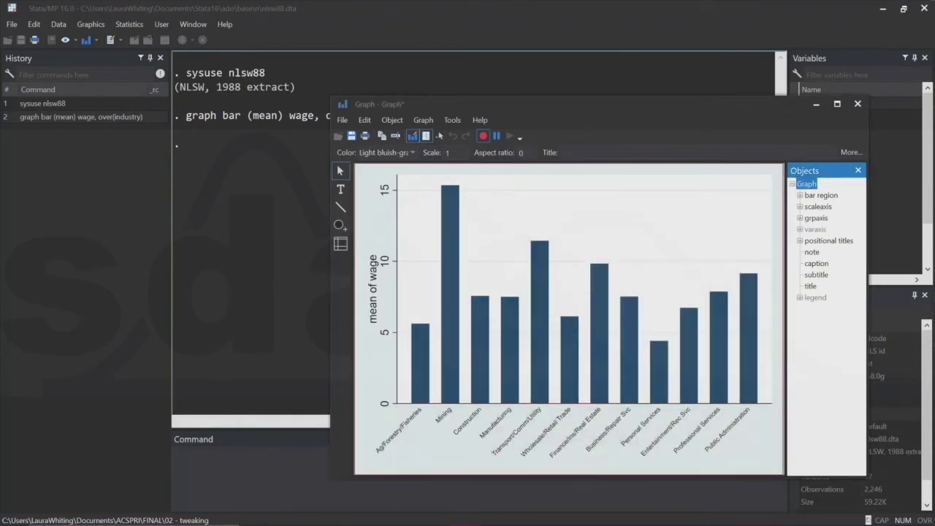
click(623, 241)
scroll(621, 110, down, 5)
click(618, 37)
click(591, 394)
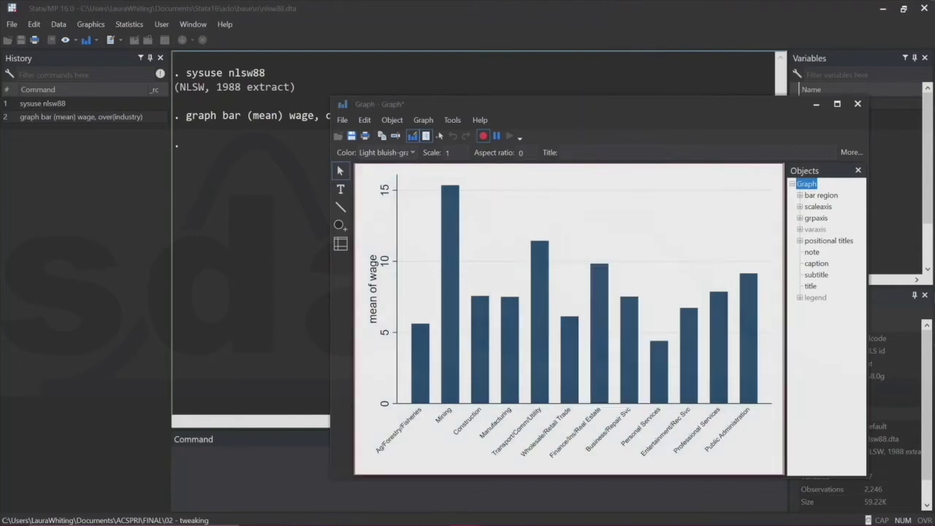
Step: Make the value-axis grid lines Black
double_click(818, 206)
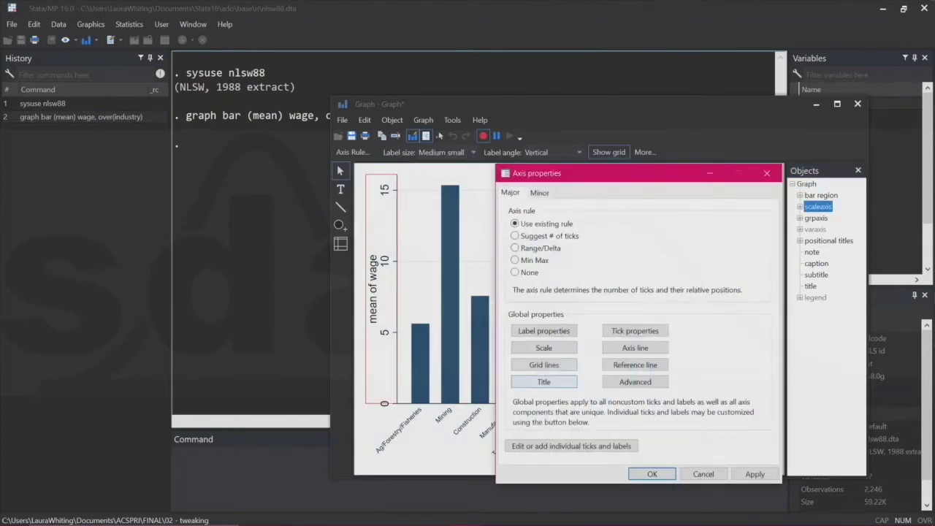
click(521, 365)
click(648, 267)
click(648, 233)
scroll(648, 146, up, 5)
click(629, 16)
click(602, 371)
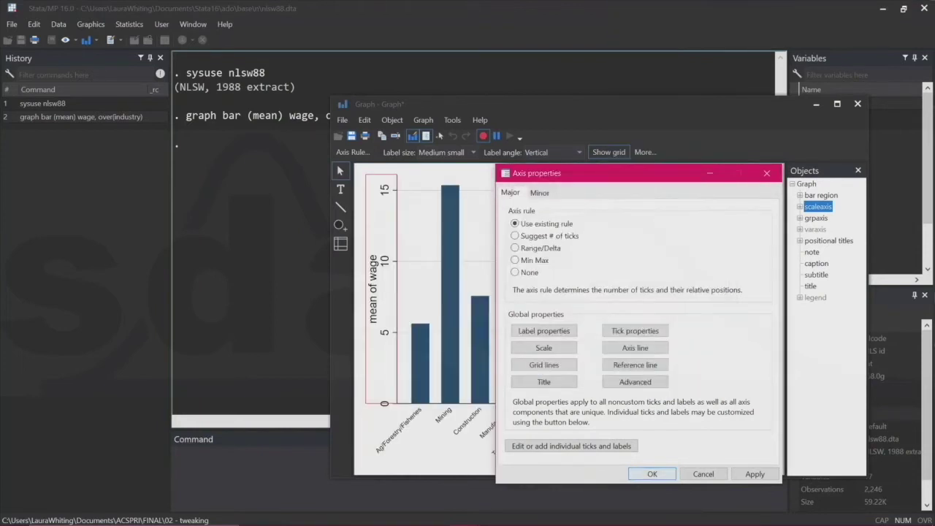
click(652, 474)
Step: Change the bar colour to Purple
click(688, 351)
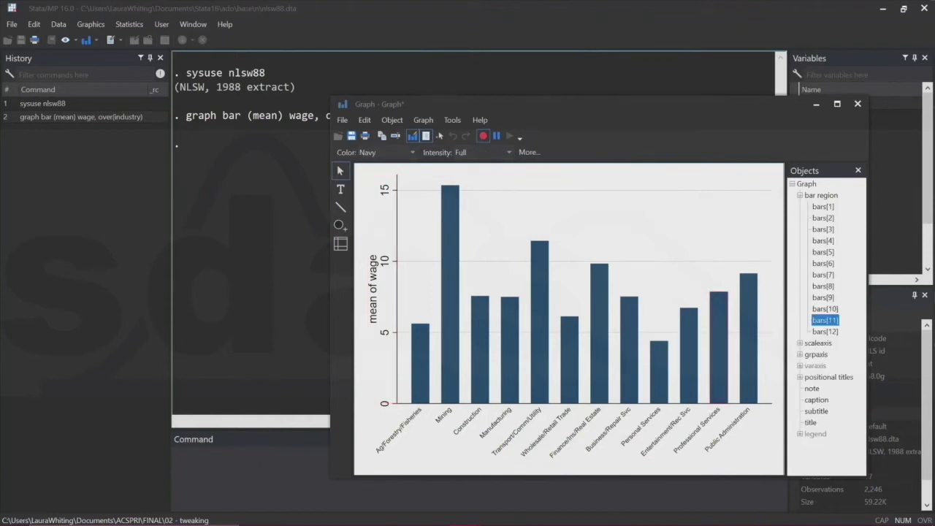
double_click(825, 320)
click(623, 212)
click(607, 253)
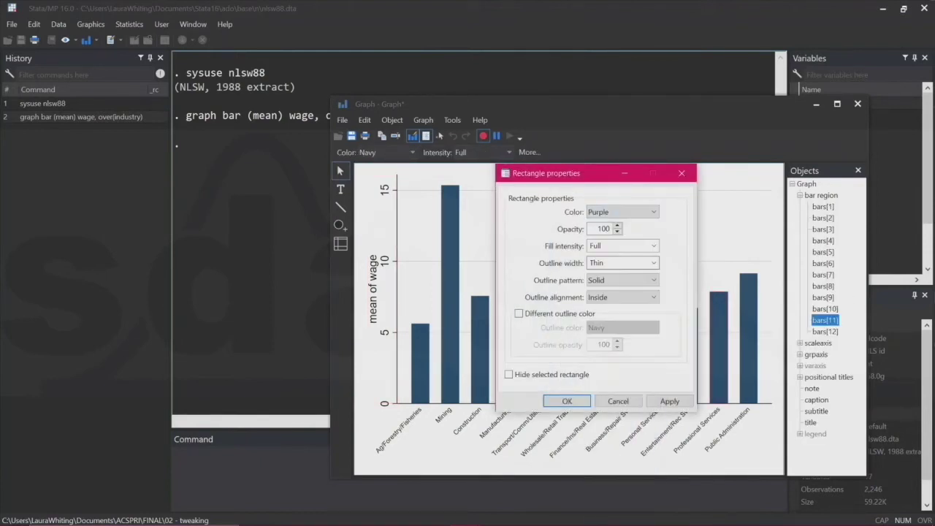
click(568, 401)
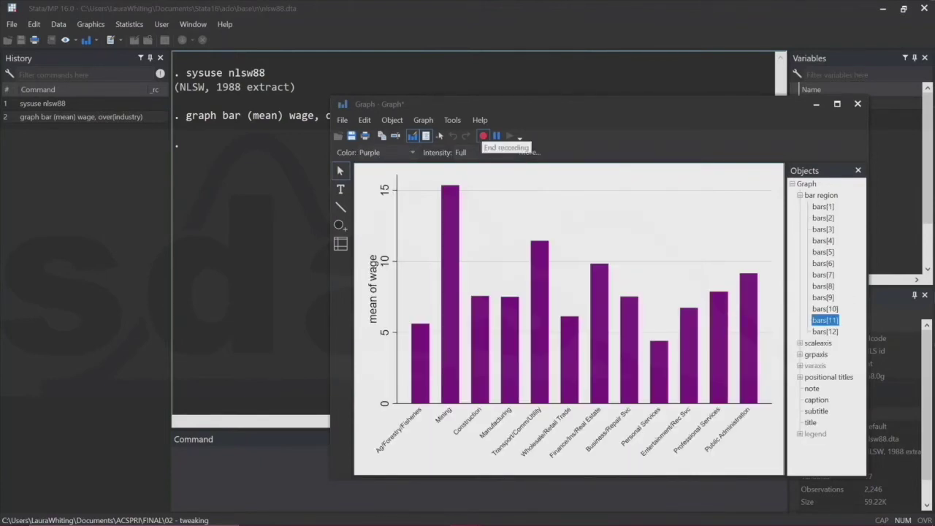
Step: End the recording and save it as 'bar graph'
click(483, 136)
text(bar graph)
click(627, 316)
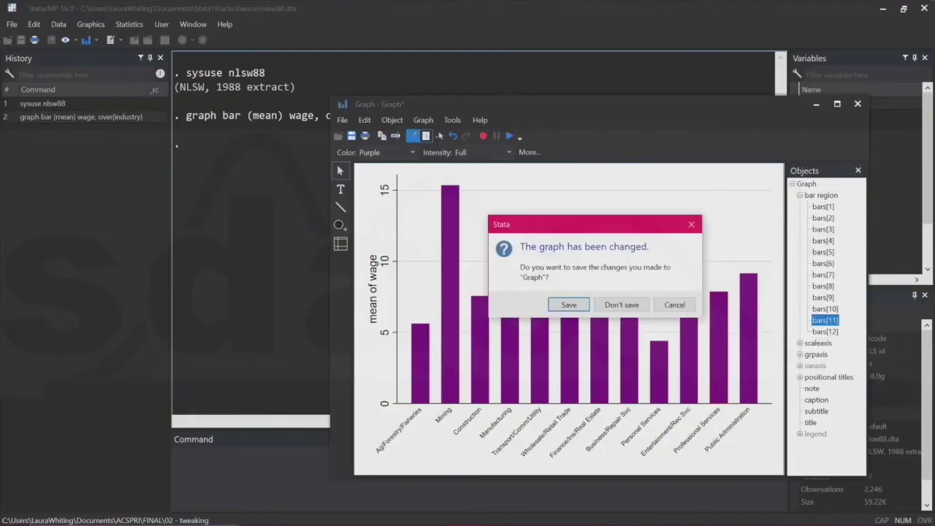
Step: Leave the editor and draw 'graph bar (mean) wage, over(occupation)'
click(569, 305)
click(687, 104)
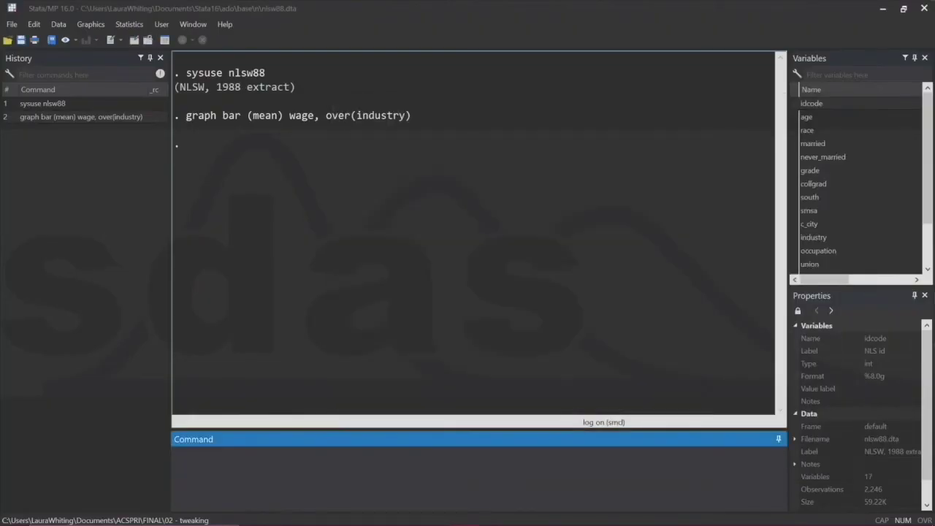
text(graph bar )
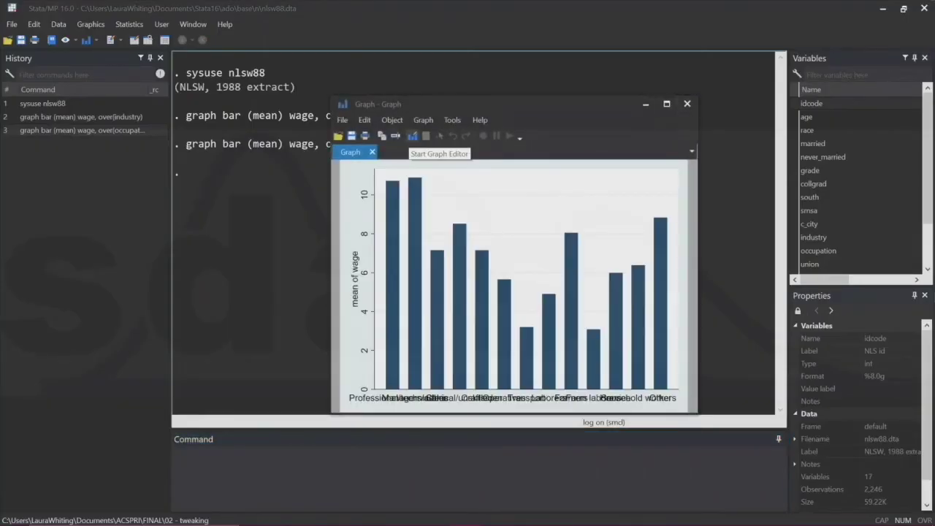
Step: Replay the saved 'bar graph' recording on the occupation graph in the Graph Editor
click(413, 136)
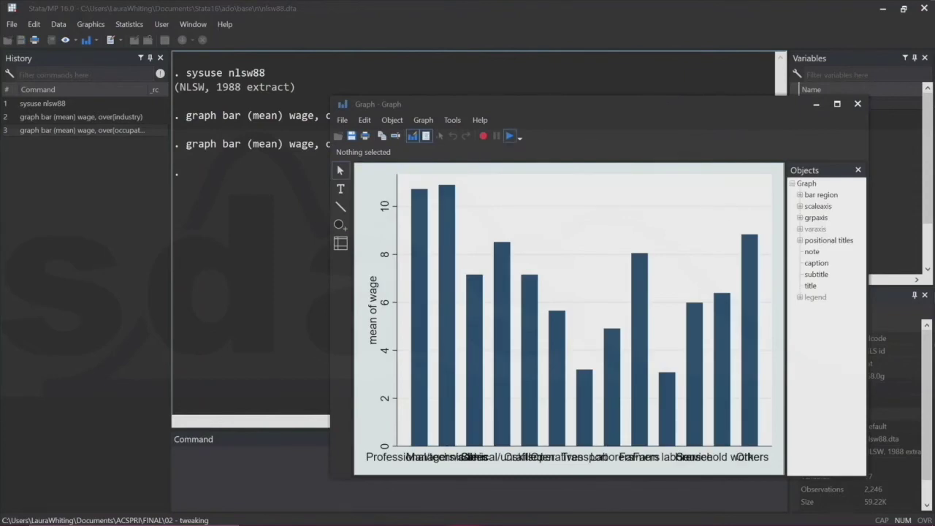
click(510, 136)
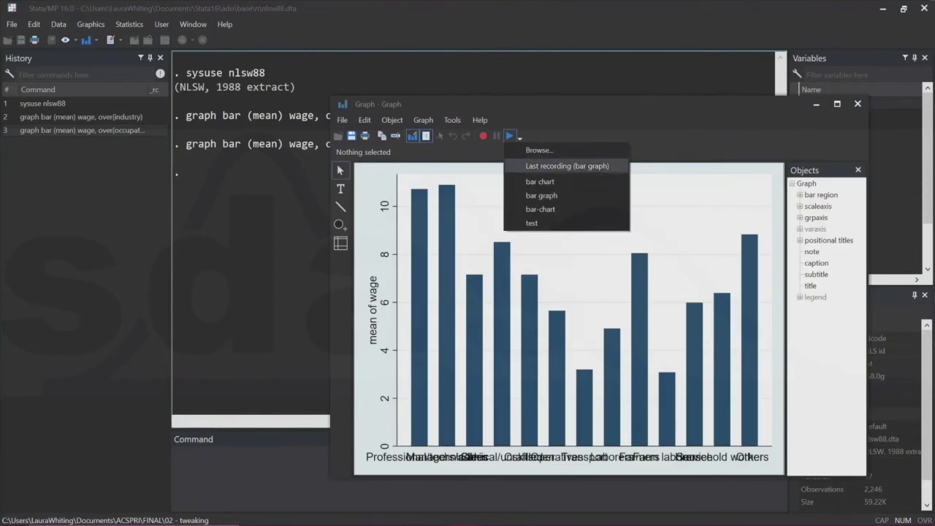
click(567, 166)
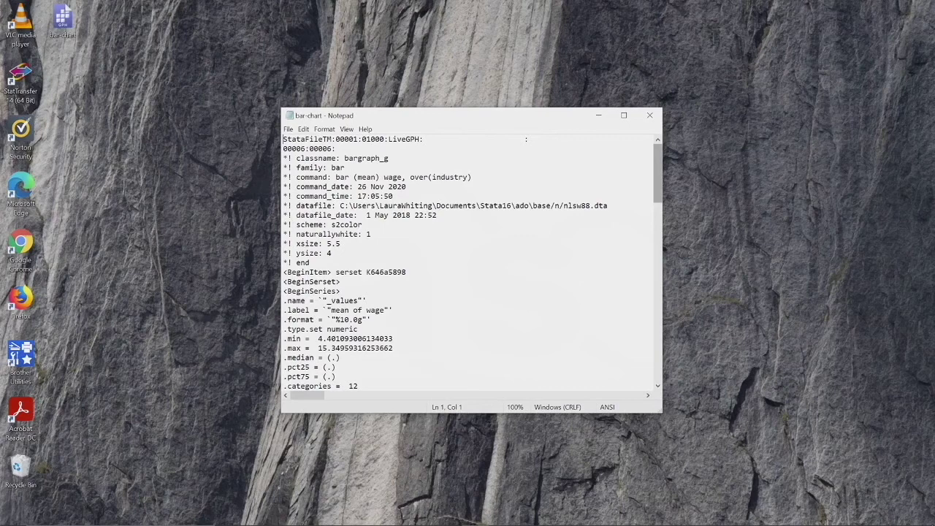
Step: Copy the recorded edit lines from .drawgraph to the last plotregion line
scroll(467, 263, down, 4)
scroll(468, 263, down, 6)
scroll(467, 263, down, 6)
scroll(467, 263, down, 6)
drag(419, 234, 284, 234)
mouse_move(592, 357)
mouse_down()
mouse_move(293, 329)
mouse_move(283, 244)
mouse_up()
right_click(302, 254)
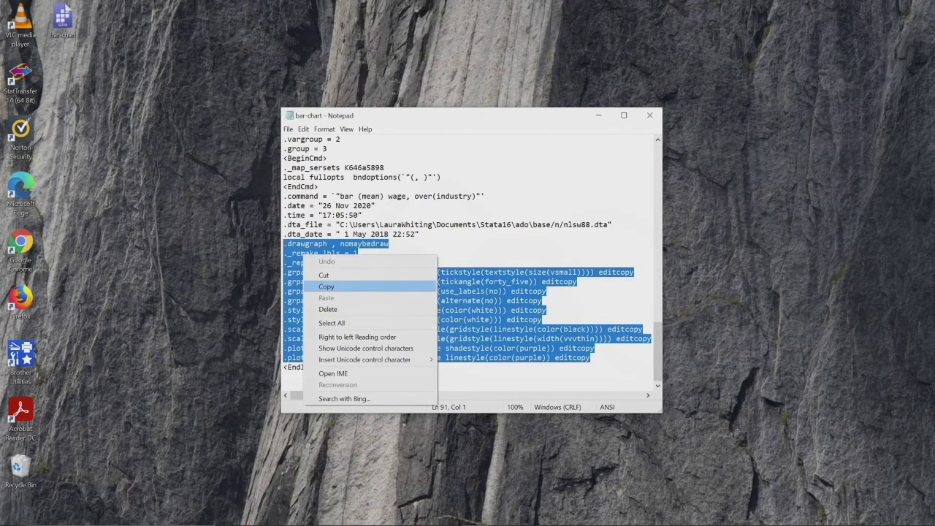
click(322, 286)
Step: Open a new do-file in Stata 17 with doed and paste the copied commands
key(alt+F4)
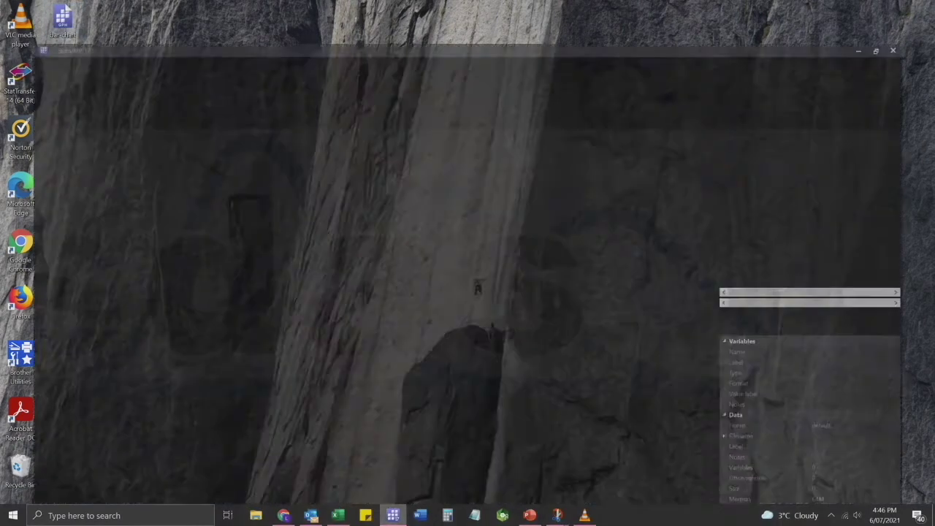
text(doed)
key(Return)
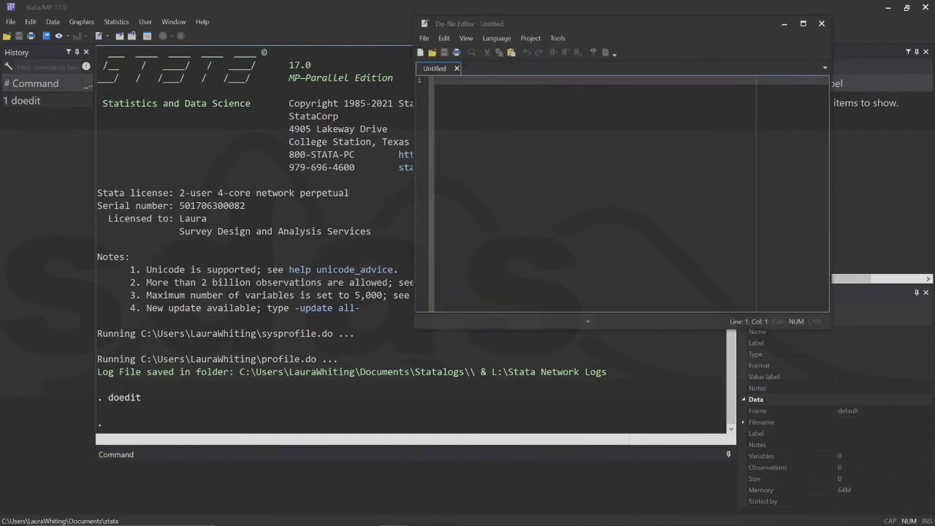
right_click(457, 83)
click(495, 143)
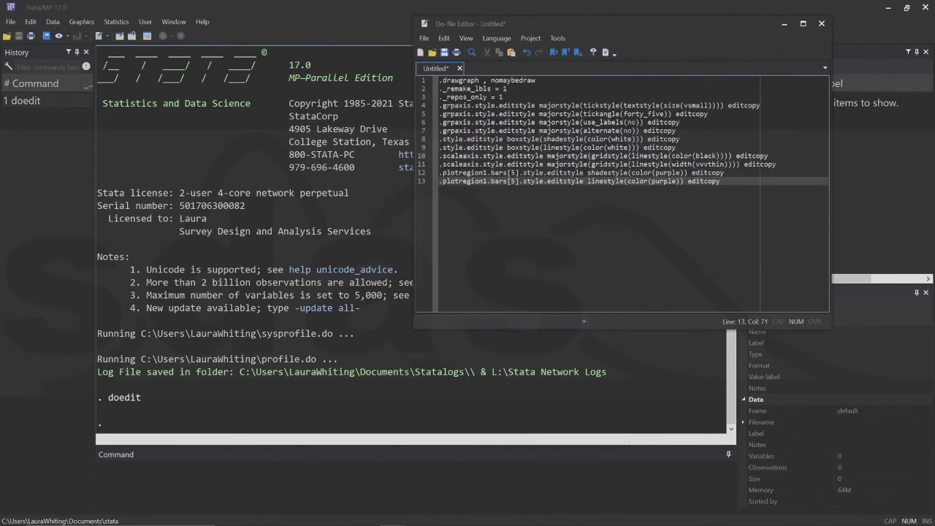
Step: Prefix every pasted line with 'gr_edit' and begin entering 'sysuse nlsw88.dta'
key(ctrl+Home)
key(Down)
key(Down)
key(Down)
key(Down)
key(Down)
key(Down)
key(Down)
key(Down)
key(Down)
key(Down)
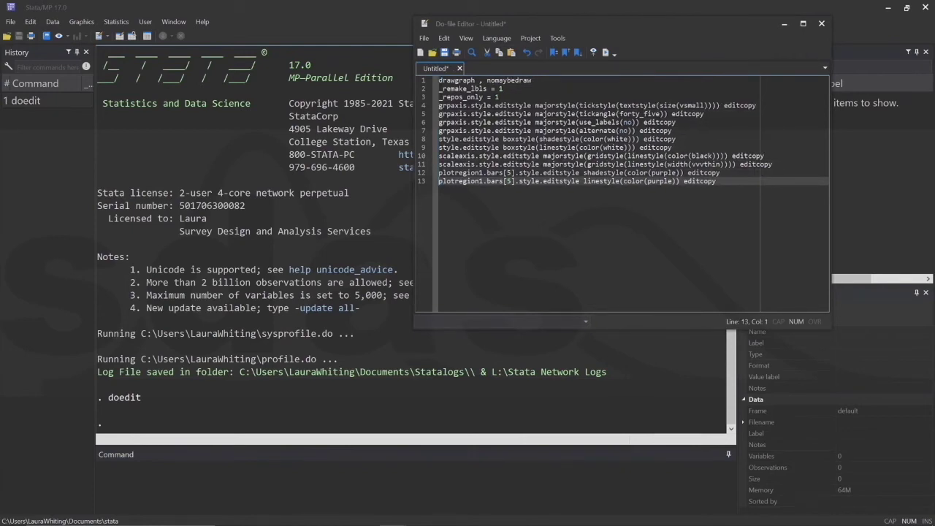
text(gr_edit)
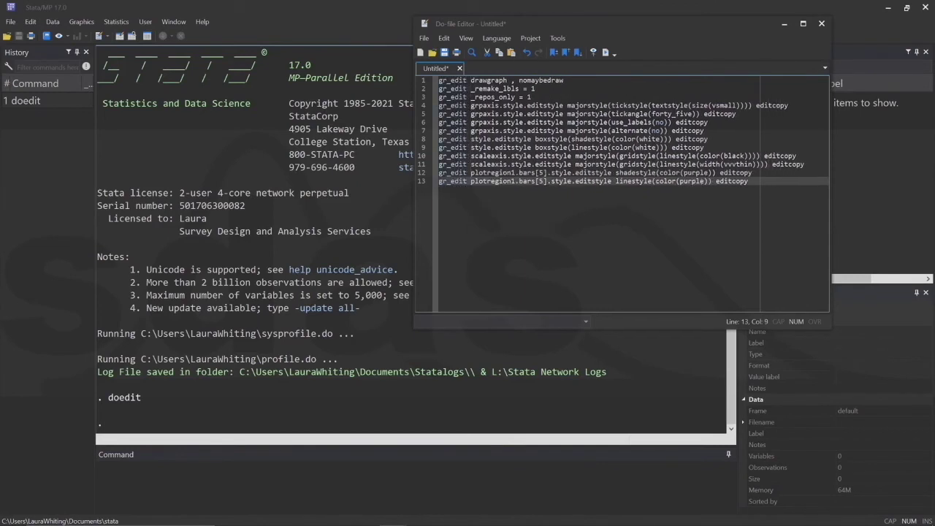
key(End)
key(ctrl+1)
text(sysuse nlsw88.)
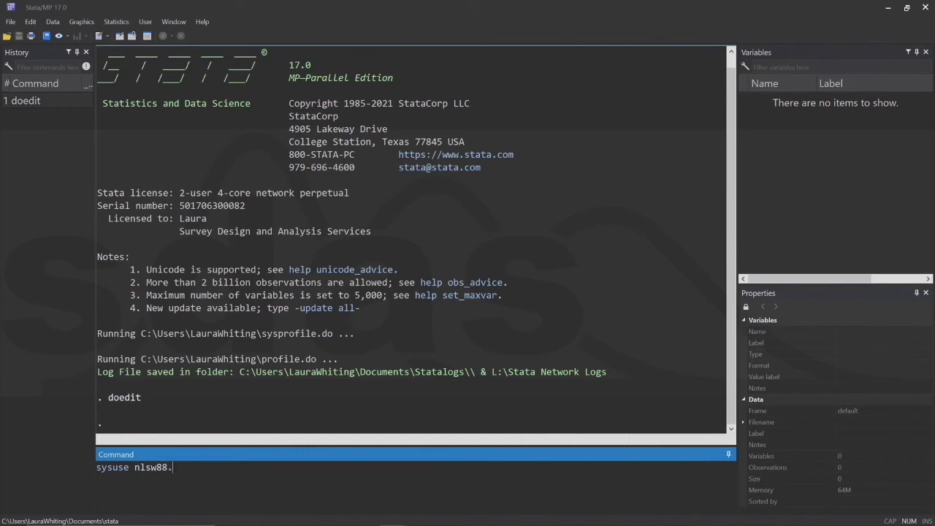
text(dta)
Step: Load nlsw88.dta and draw 'graph bar (mean)wage, over(industry)'
key(Return)
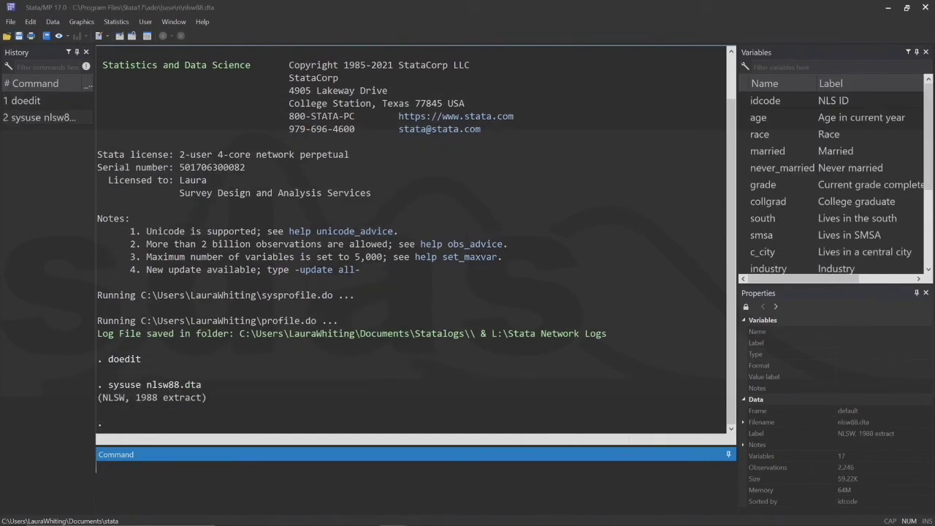
text(graph bar)
text( (mean)wage, over(industry))
key(Return)
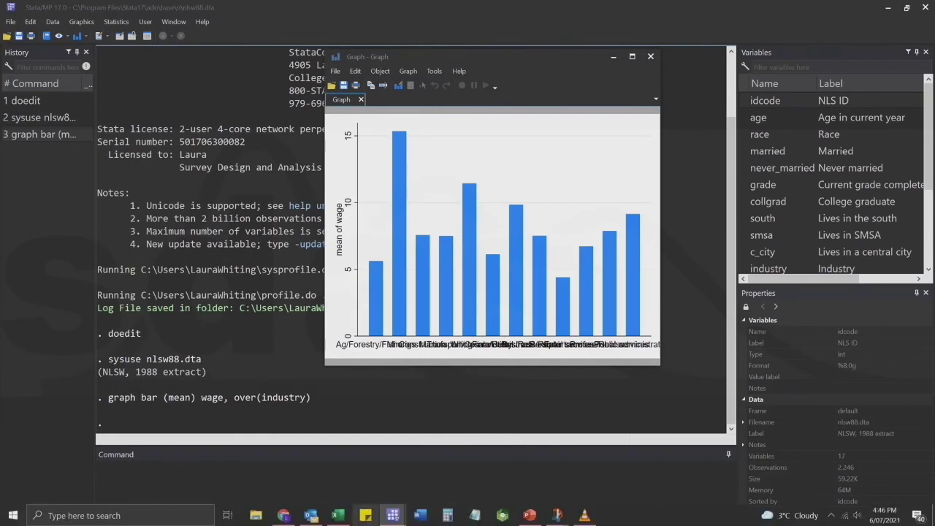
Step: Place the graph beside the gr_edit do-file and execute the do-file on it
click(393, 515)
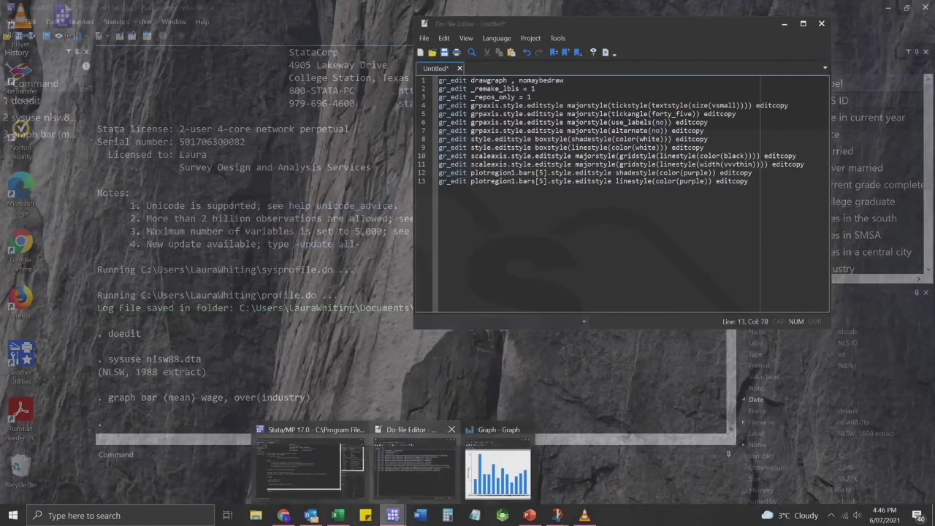
click(415, 468)
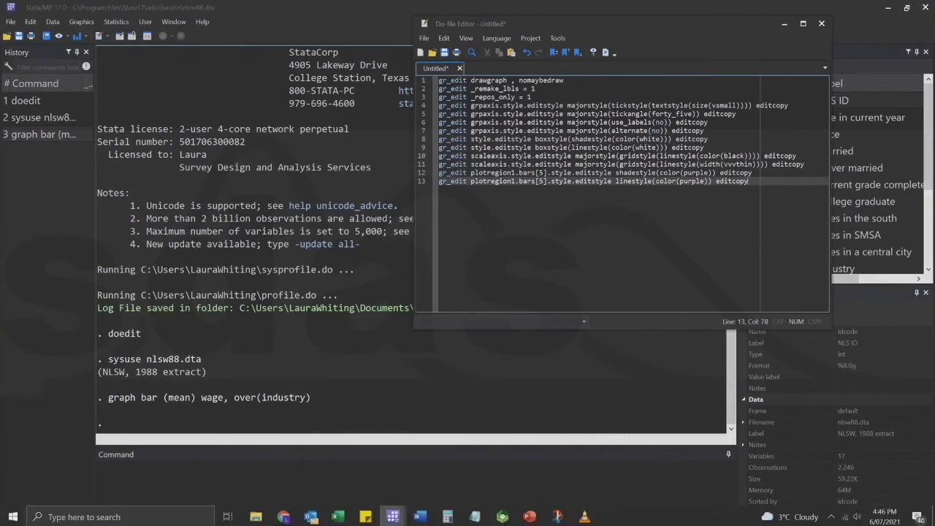
click(501, 468)
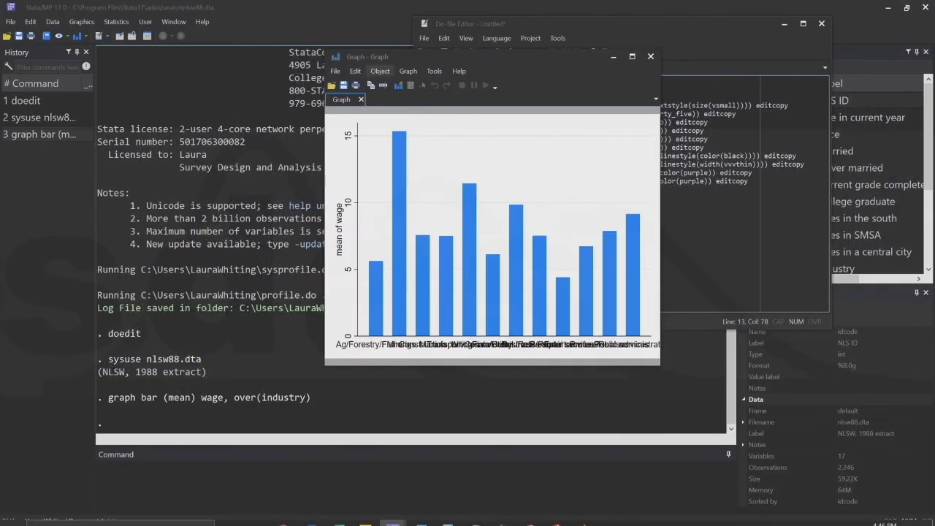
mouse_move(380, 56)
mouse_down()
mouse_move(120, 35)
mouse_move(126, 27)
mouse_up()
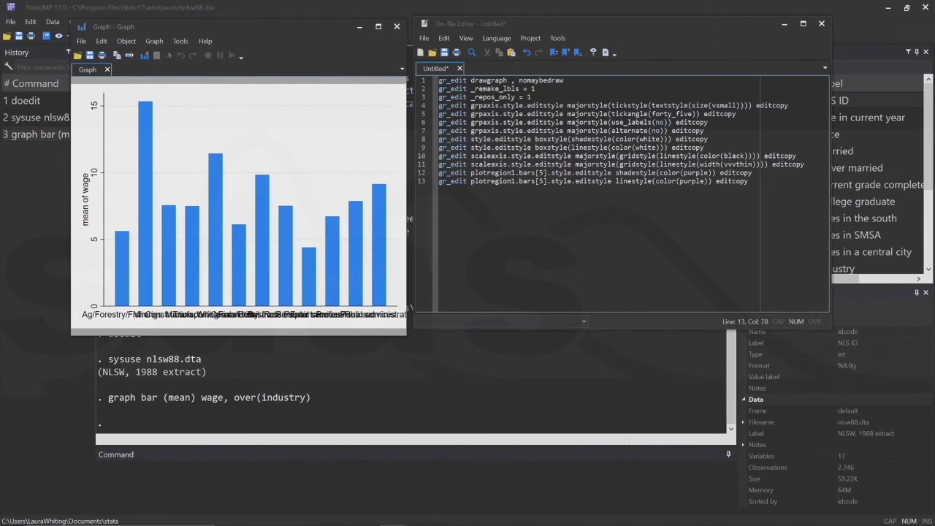
click(511, 23)
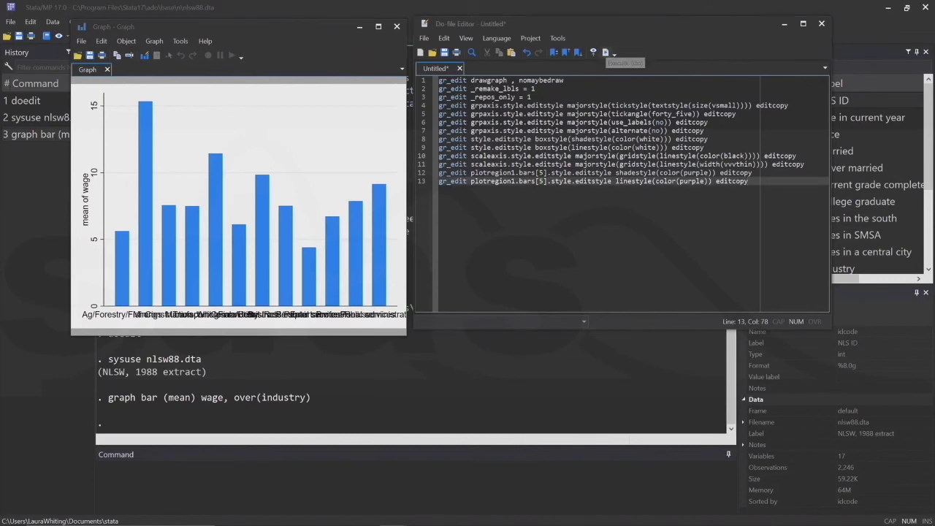
click(605, 52)
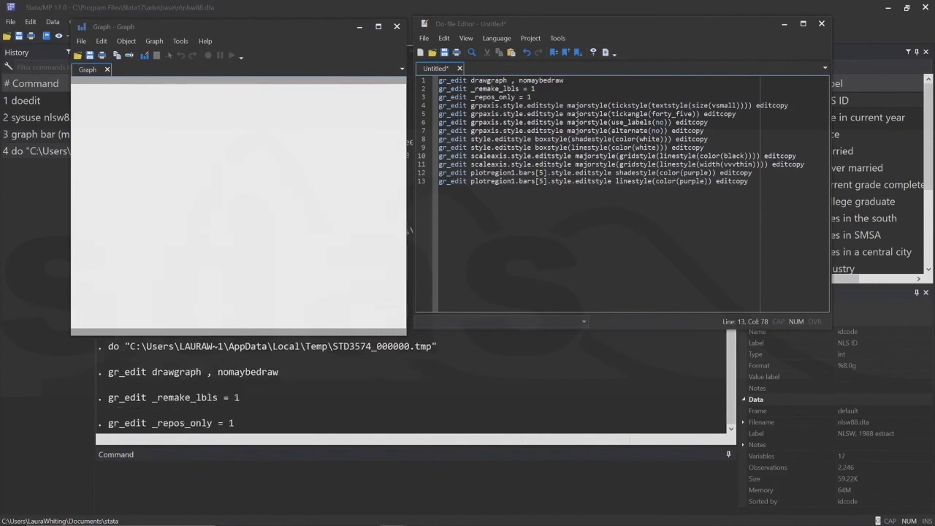